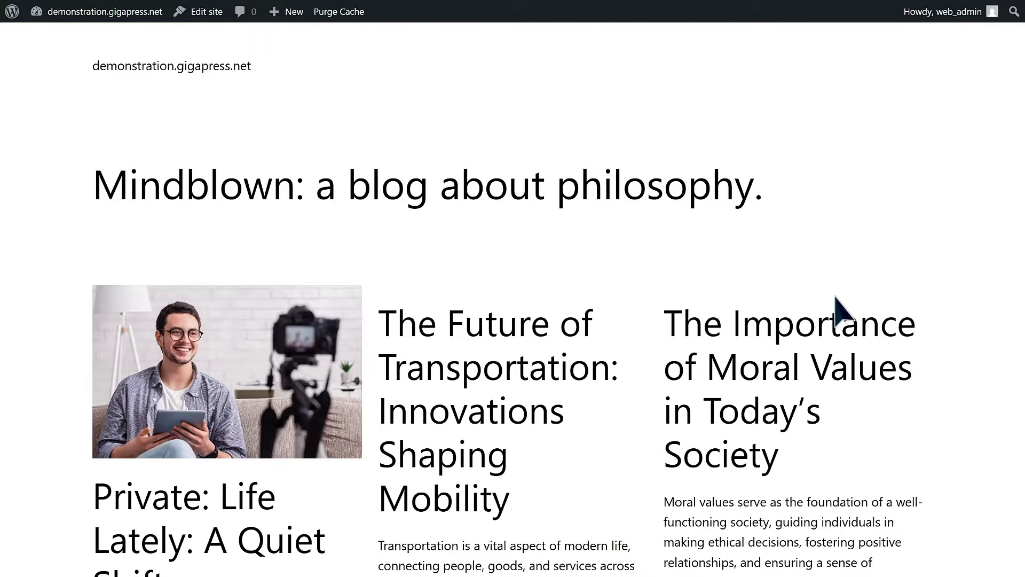
- Look over the blog's front page and open the post "Private: Life Lately: A Quiet Shift"
{"action": "scroll", "coordinate": [843, 310], "scroll_direction": "down", "scroll_amount": 15}
{"action": "scroll", "coordinate": [844, 309], "scroll_direction": "up", "scroll_amount": 15}
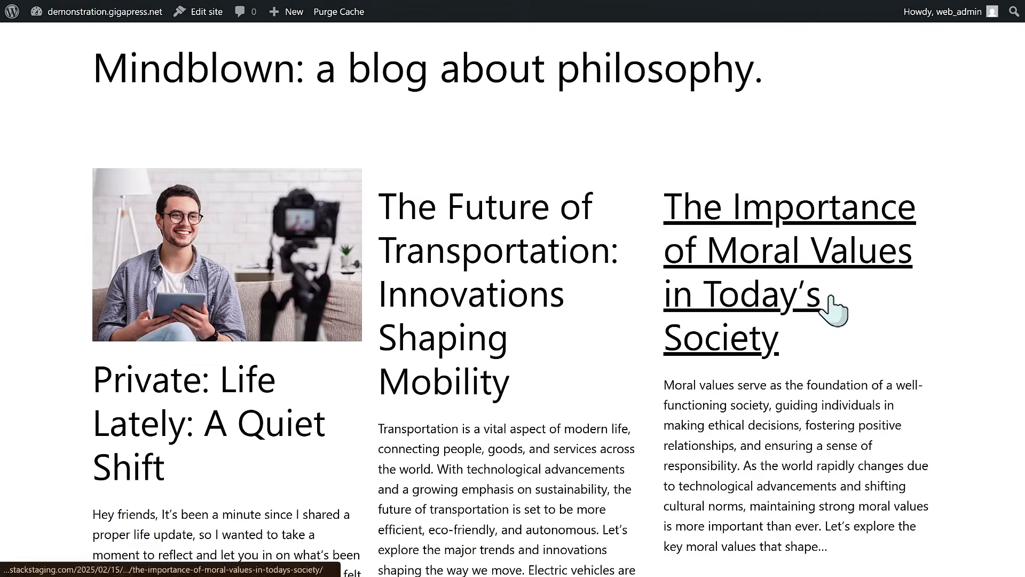
{"action": "left_click", "coordinate": [184, 392]}
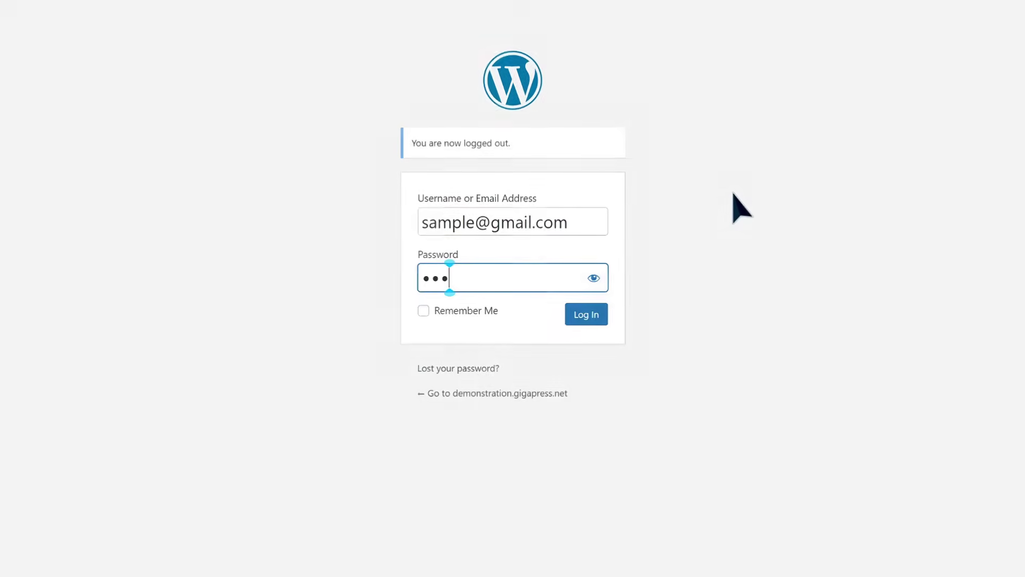
- Try several different account passwords in the Password field of the WordPress login form
{"action": "type", "text": "*******"}
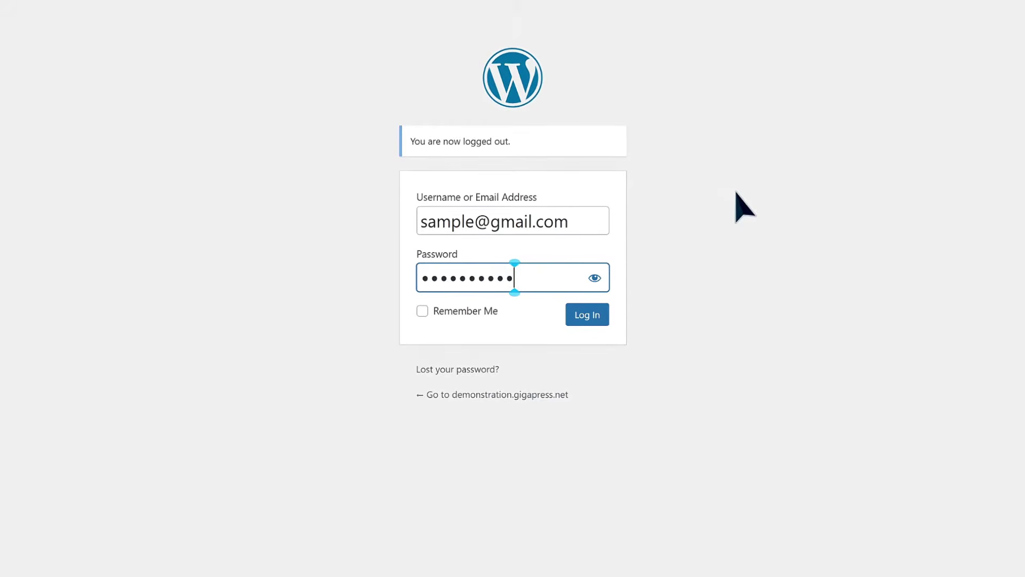
{"action": "type", "text": "********"}
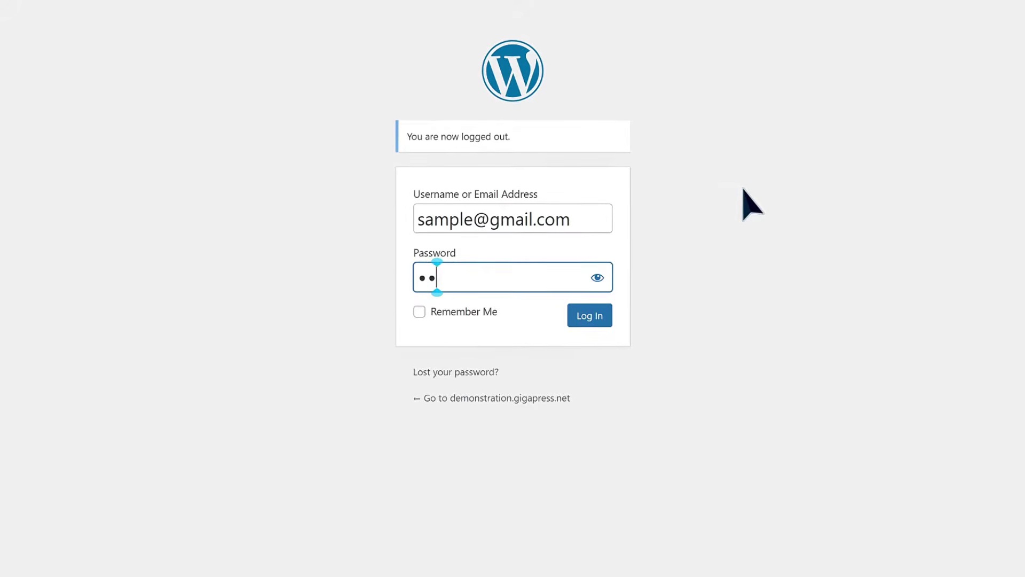
{"action": "type", "text": "*"}
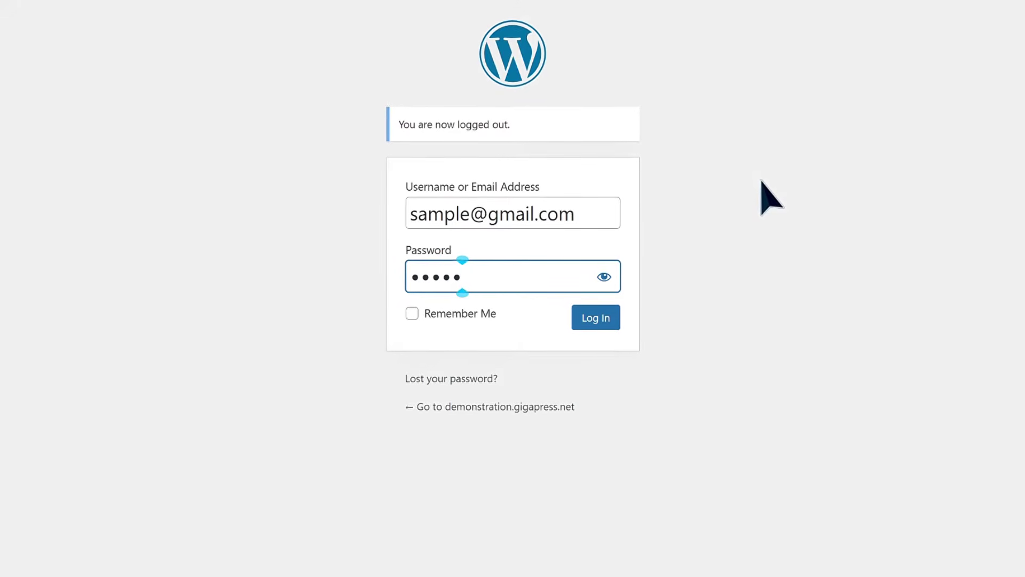
{"action": "type", "text": "********"}
{"action": "key", "text": "BackSpace"}
{"action": "key", "text": "BackSpace"}
{"action": "key", "text": "BackSpace"}
{"action": "key", "text": "BackSpace"}
{"action": "type", "text": "*********"}
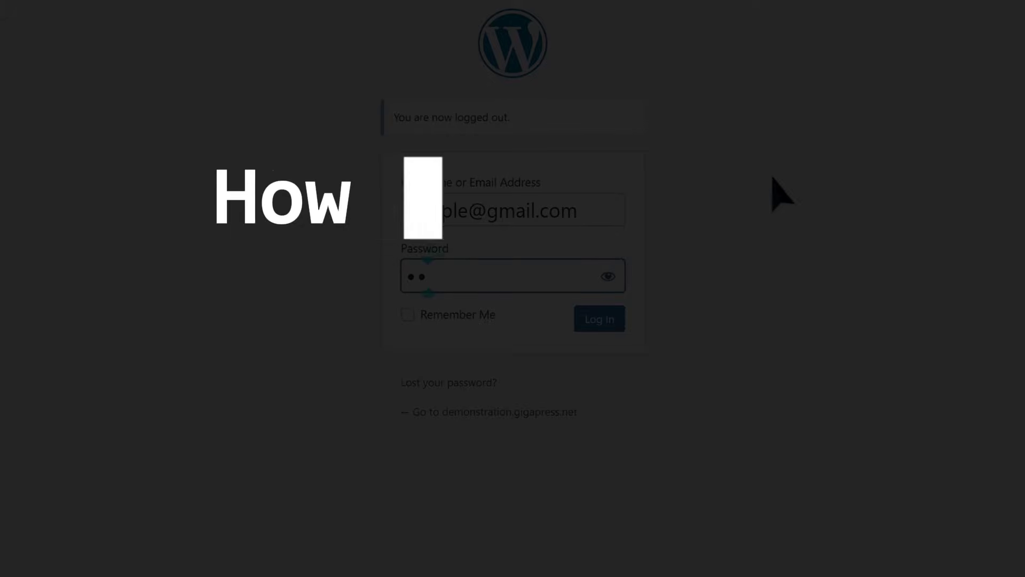
{"action": "type", "text": "******"}
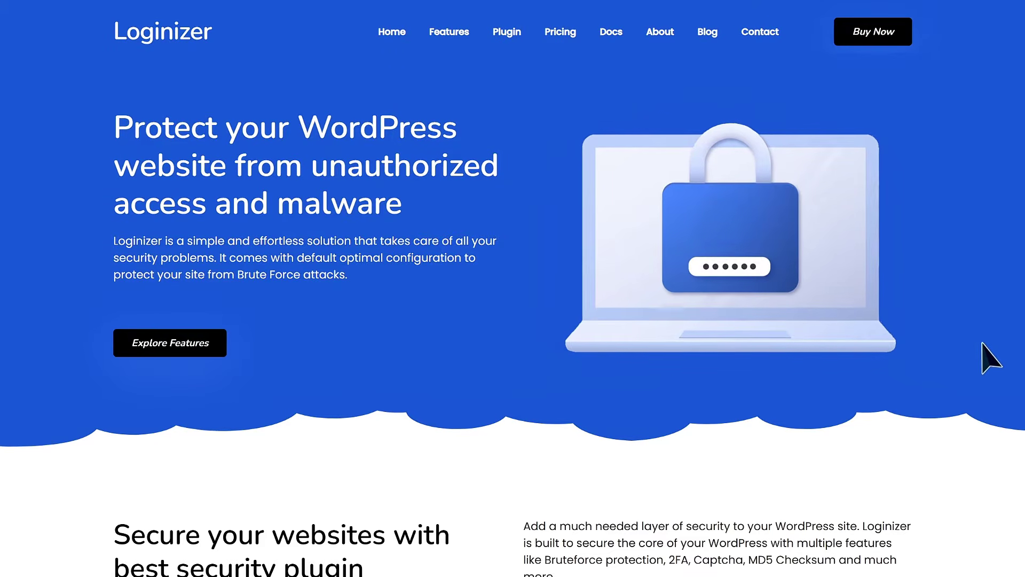
- Review the security features presented on the Loginizer website's home page
{"action": "scroll", "coordinate": [992, 352], "scroll_direction": "down", "scroll_amount": 8}
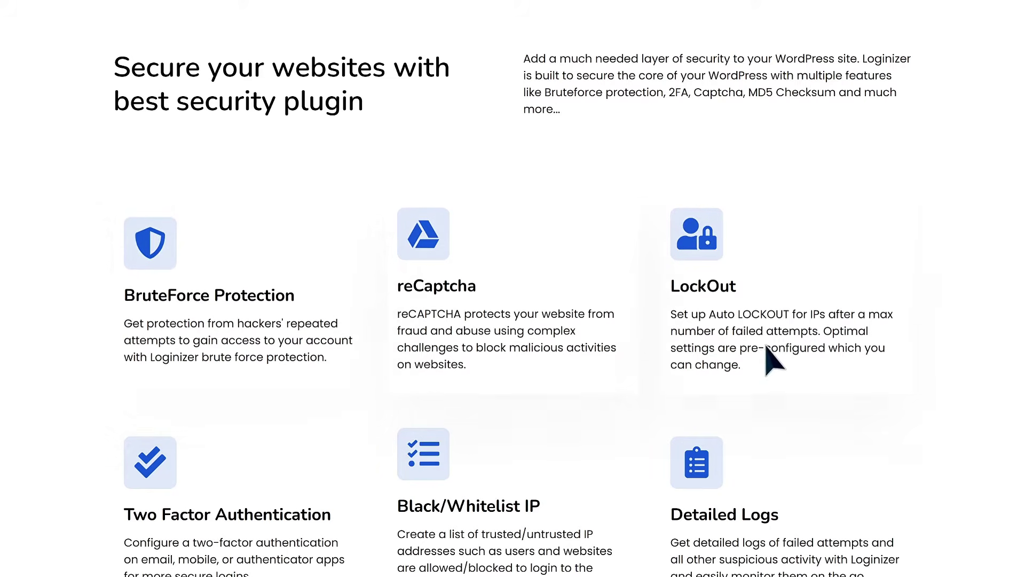
{"action": "scroll", "coordinate": [942, 344], "scroll_direction": "down", "scroll_amount": 7}
{"action": "scroll", "coordinate": [943, 343], "scroll_direction": "down", "scroll_amount": 10}
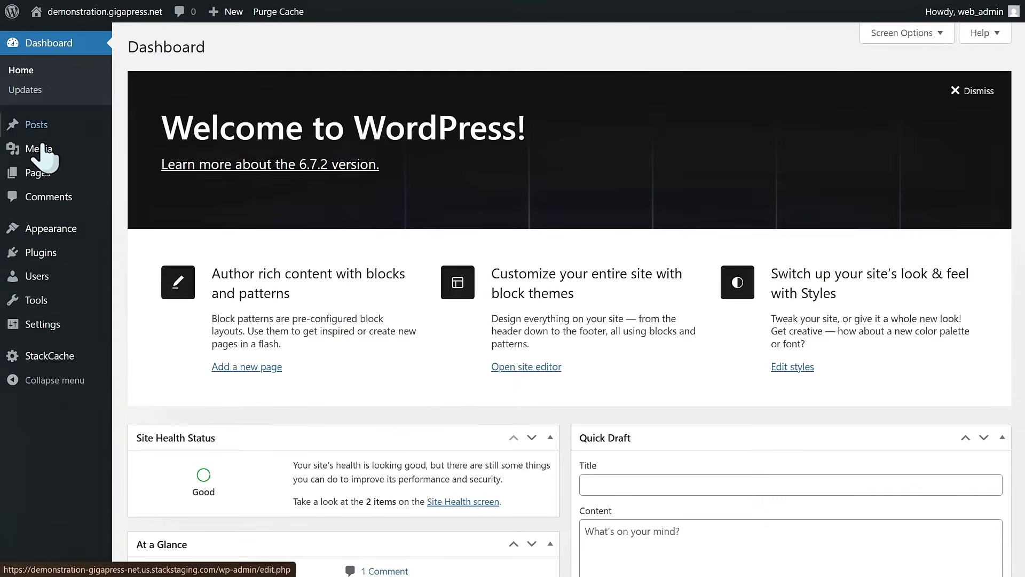
- Search the WordPress plugin directory for "loginizer", and install and activate the Loginizer plugin by Softaculous
{"action": "mouse_move", "coordinate": [38, 255]}
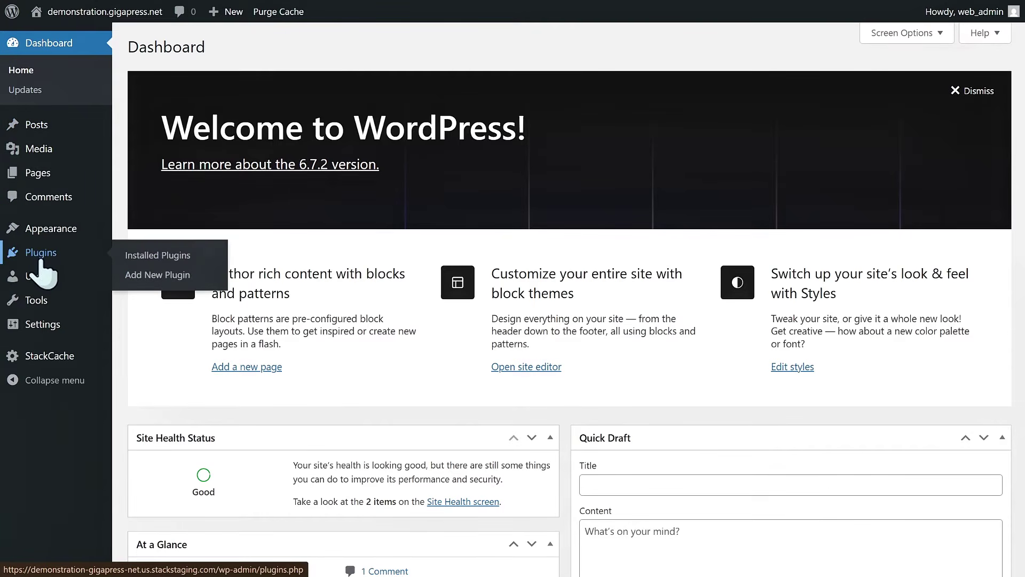
{"action": "left_click", "coordinate": [168, 275]}
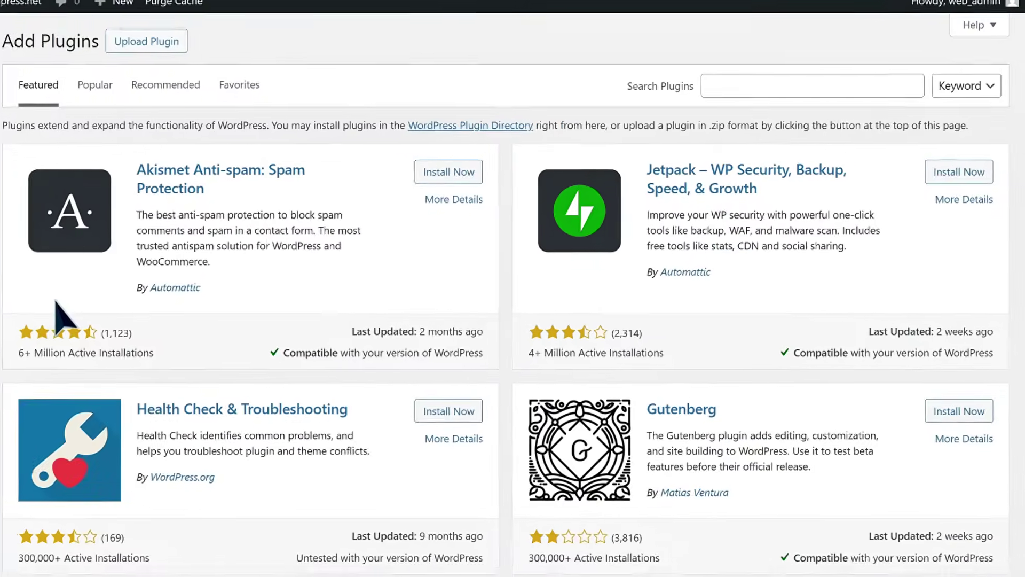
{"action": "left_click", "coordinate": [718, 85]}
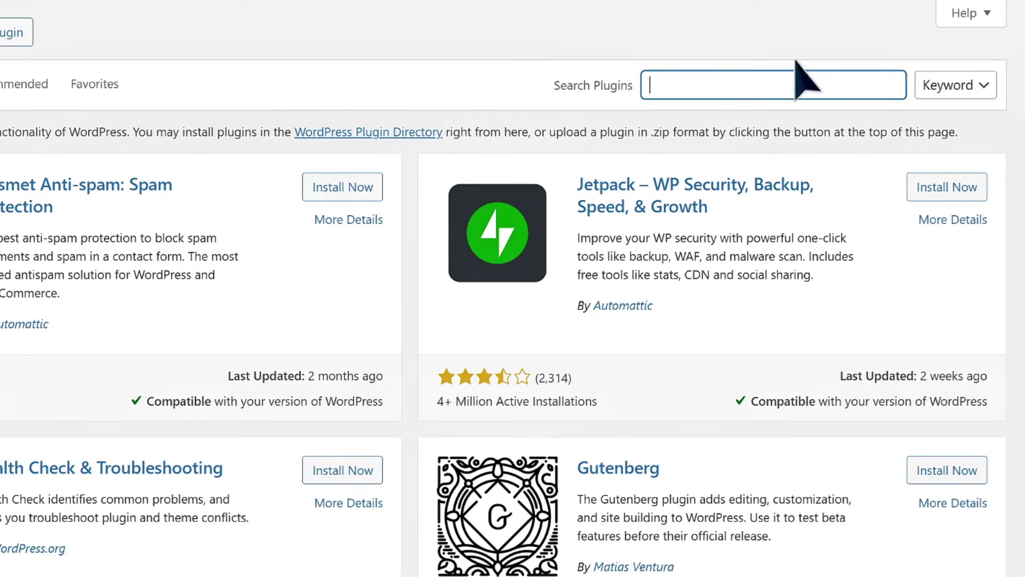
{"action": "type", "text": "loginizer"}
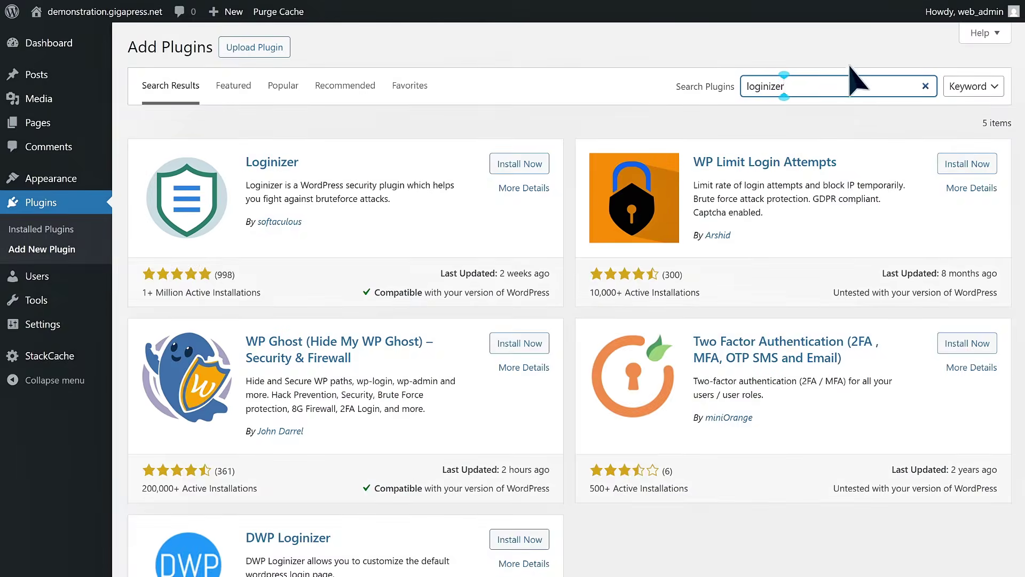
{"action": "left_click", "coordinate": [521, 169]}
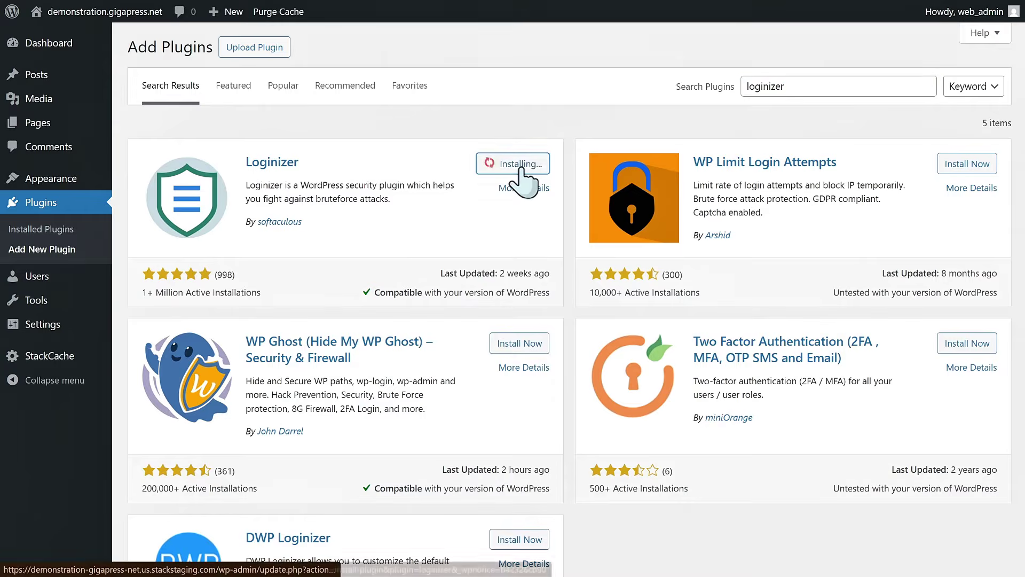
{"action": "left_click", "coordinate": [525, 165]}
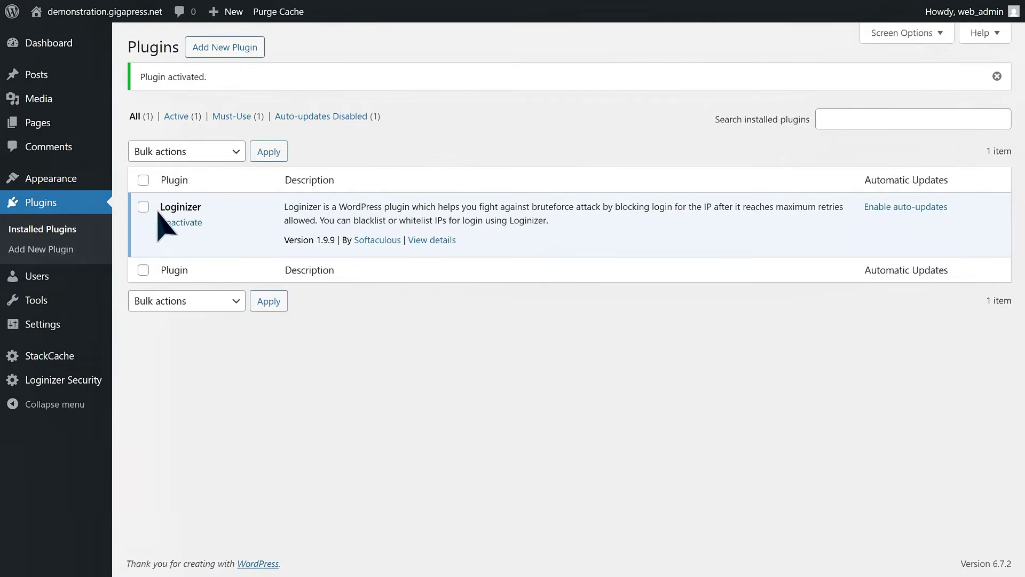
- Open Loginizer Security's Brute Force page and examine the Max Retries and Lockout Time settings
{"action": "mouse_move", "coordinate": [69, 388]}
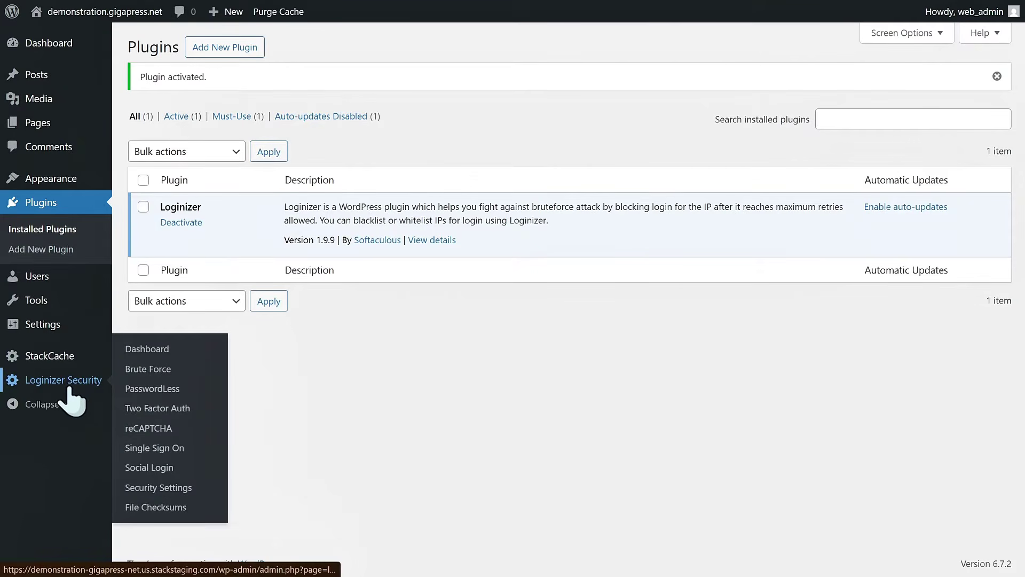
{"action": "left_click", "coordinate": [148, 369]}
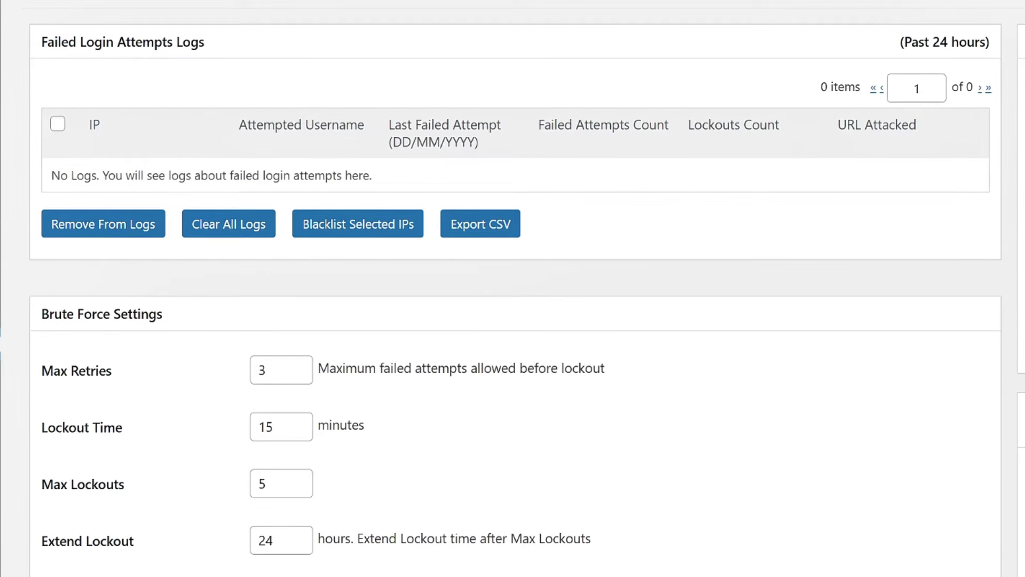
{"action": "scroll", "coordinate": [738, 390], "scroll_direction": "down", "scroll_amount": 3}
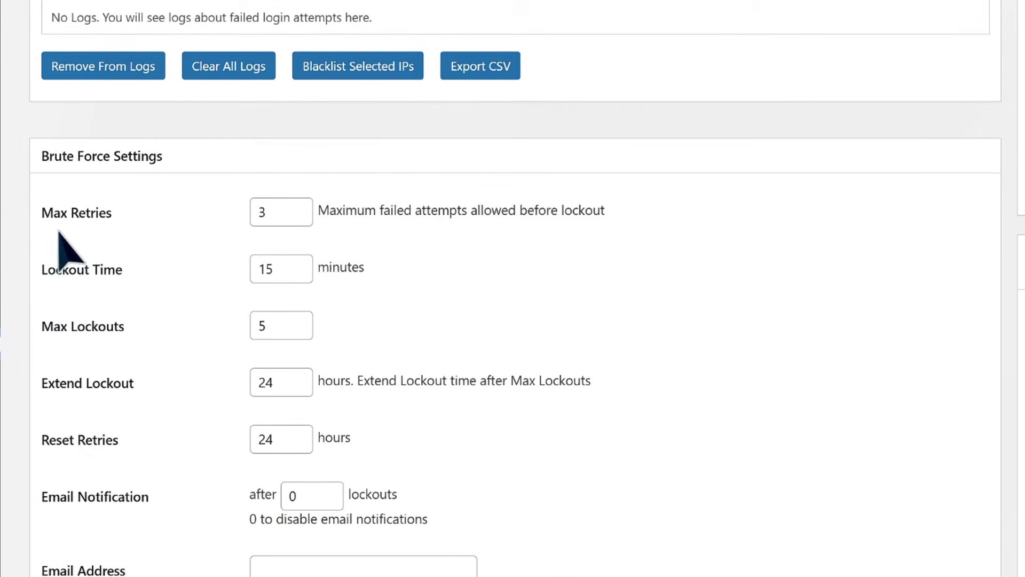
{"action": "left_click_drag", "start_coordinate": [42, 213], "coordinate": [107, 219]}
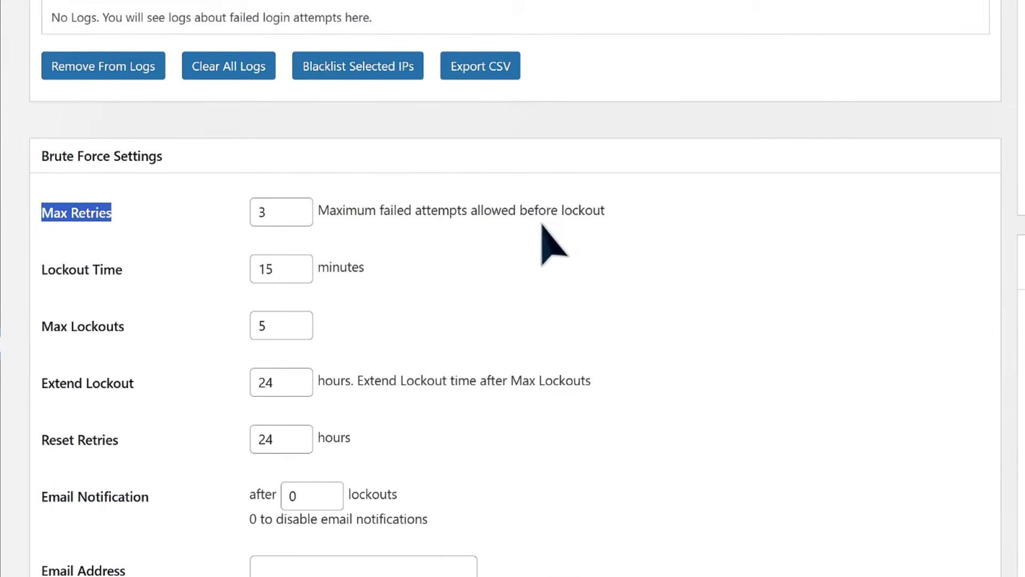
{"action": "double_click", "coordinate": [280, 223]}
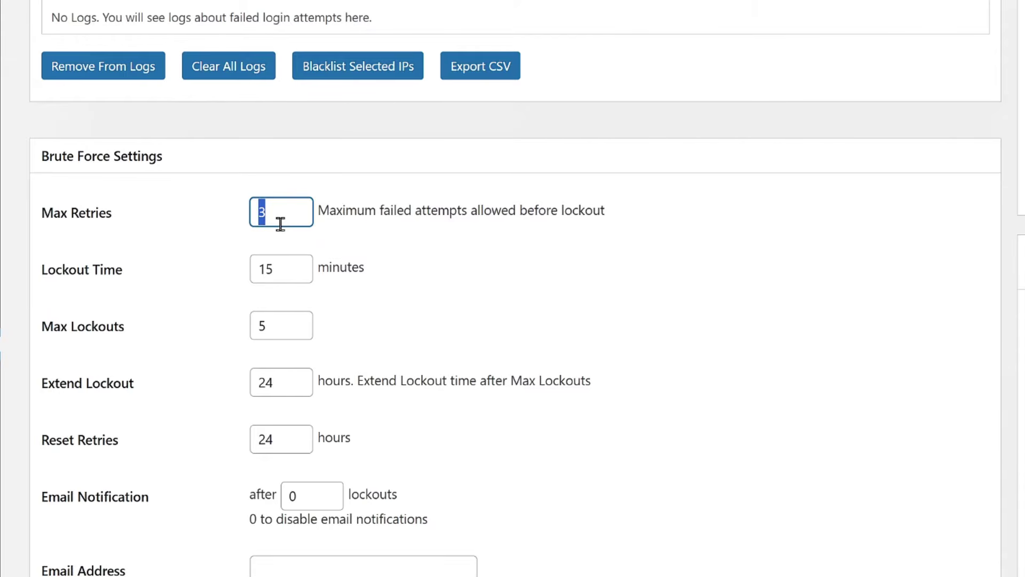
{"action": "left_click", "coordinate": [858, 251]}
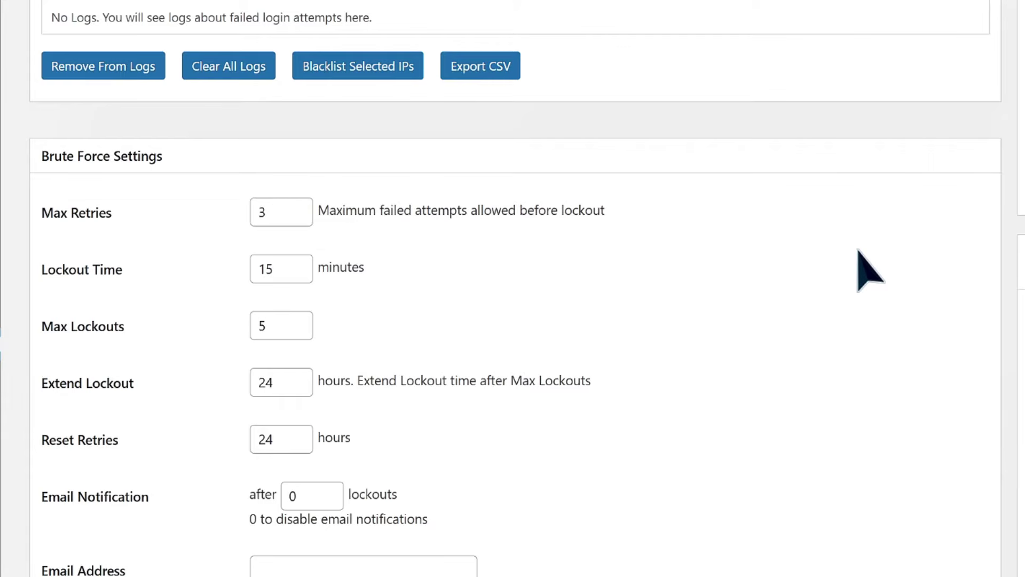
{"action": "mouse_move", "coordinate": [39, 270]}
{"action": "left_mouse_down"}
{"action": "mouse_move", "coordinate": [122, 266]}
{"action": "mouse_move", "coordinate": [49, 283]}
{"action": "left_mouse_up"}
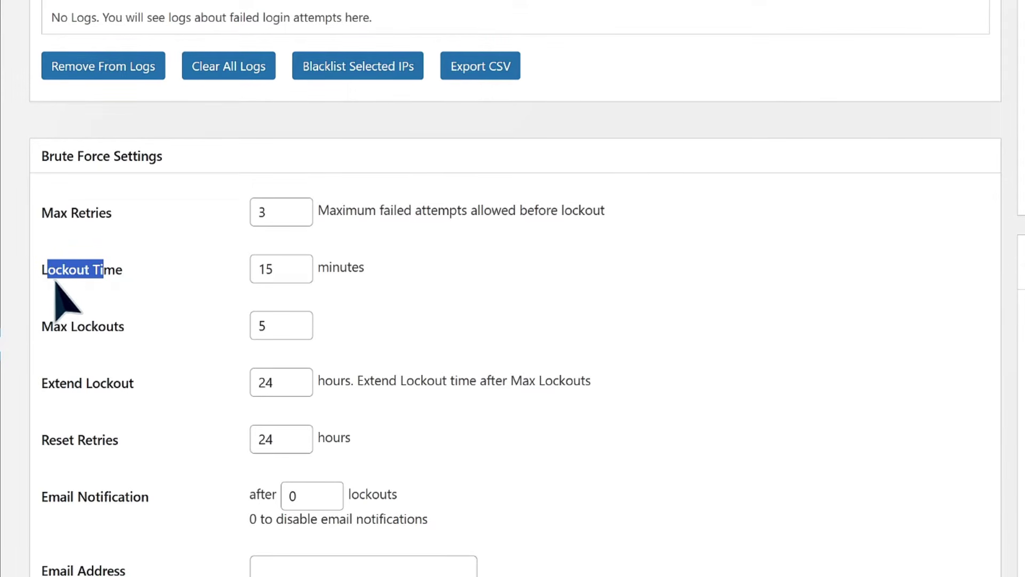
{"action": "left_click", "coordinate": [496, 277]}
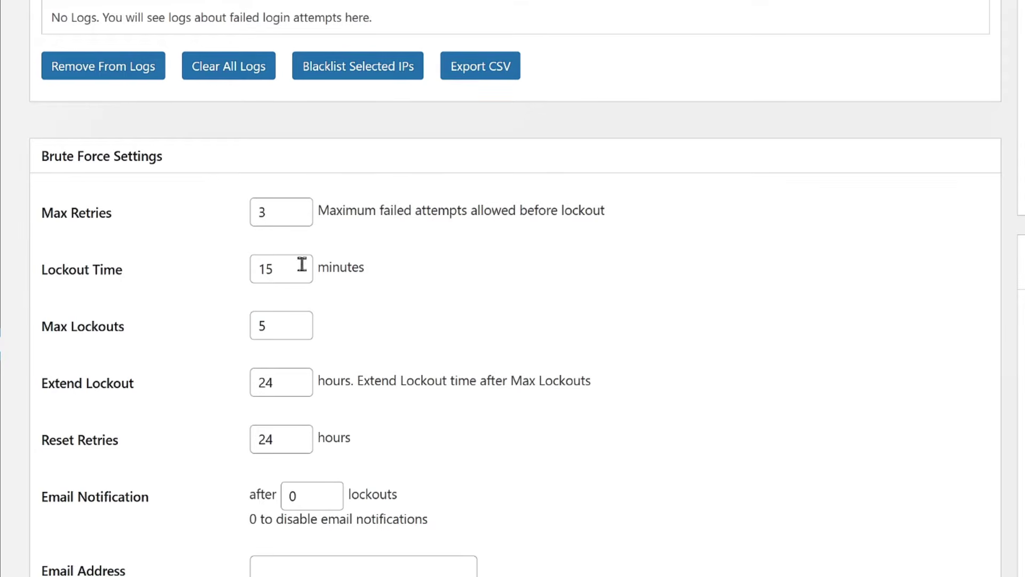
- Examine the Max Lockouts and Extend Lockout options in the Brute Force Settings
{"action": "left_click_drag", "start_coordinate": [40, 329], "coordinate": [48, 325]}
{"action": "left_click", "coordinate": [65, 327]}
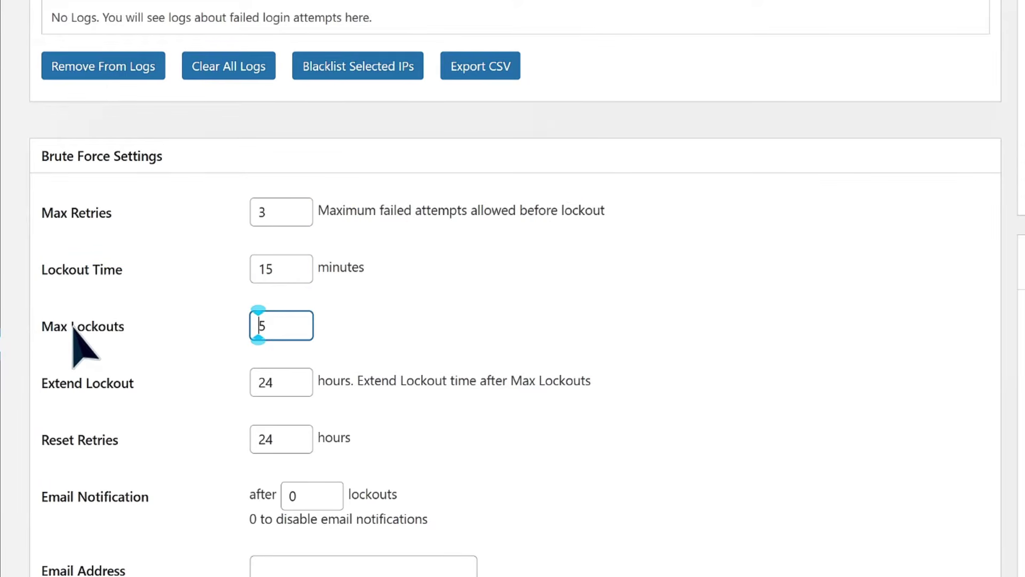
{"action": "left_click_drag", "start_coordinate": [126, 328], "coordinate": [41, 331]}
{"action": "left_click", "coordinate": [361, 326]}
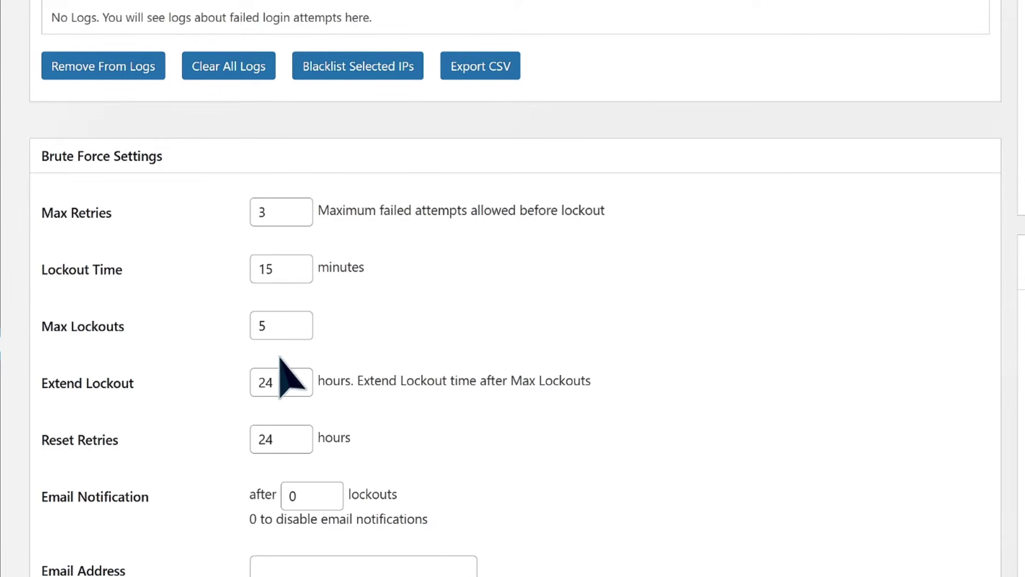
{"action": "left_click", "coordinate": [265, 331]}
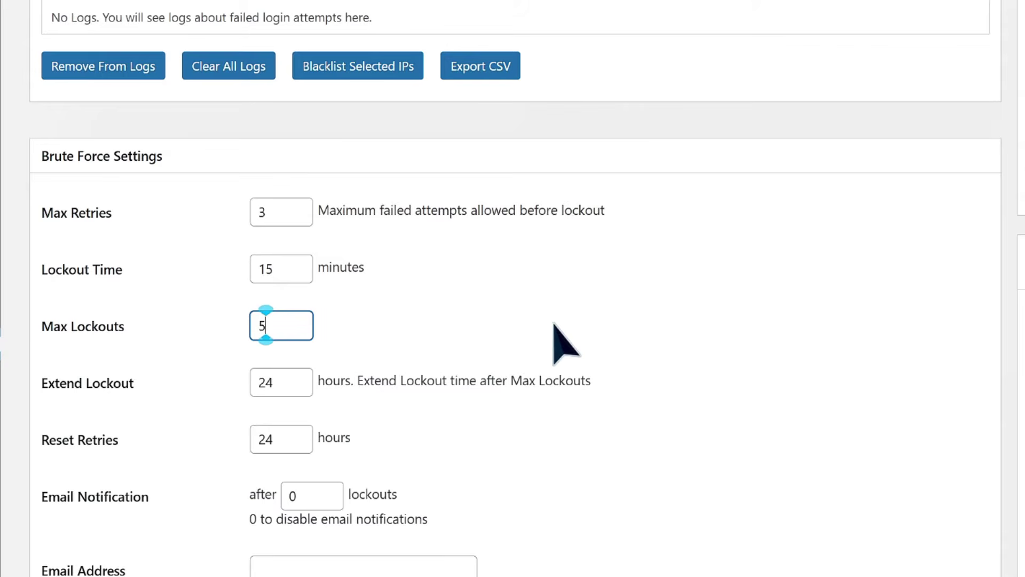
{"action": "scroll", "coordinate": [553, 324], "scroll_direction": "down", "scroll_amount": 3}
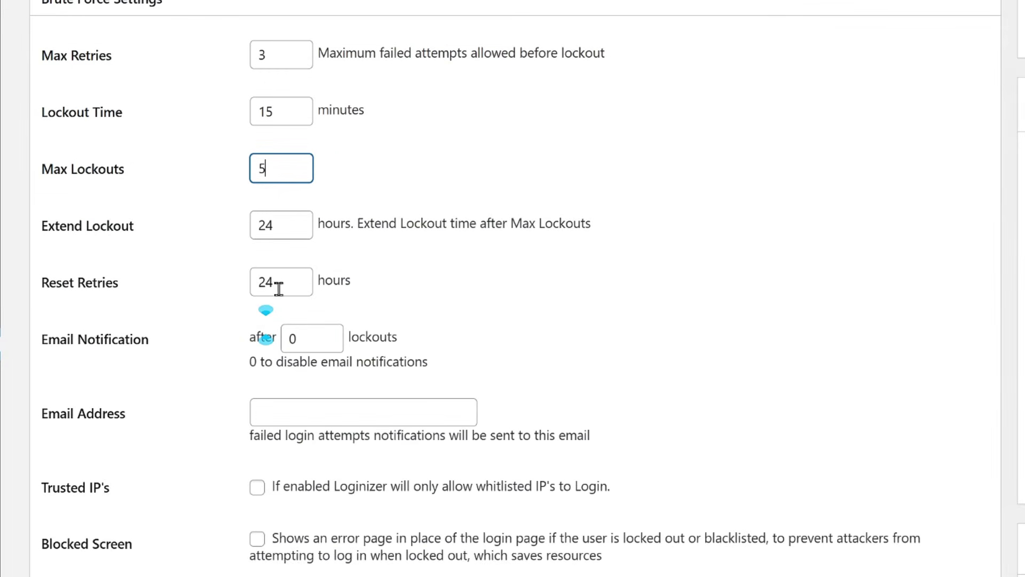
{"action": "left_click", "coordinate": [90, 221]}
{"action": "double_click", "coordinate": [89, 225]}
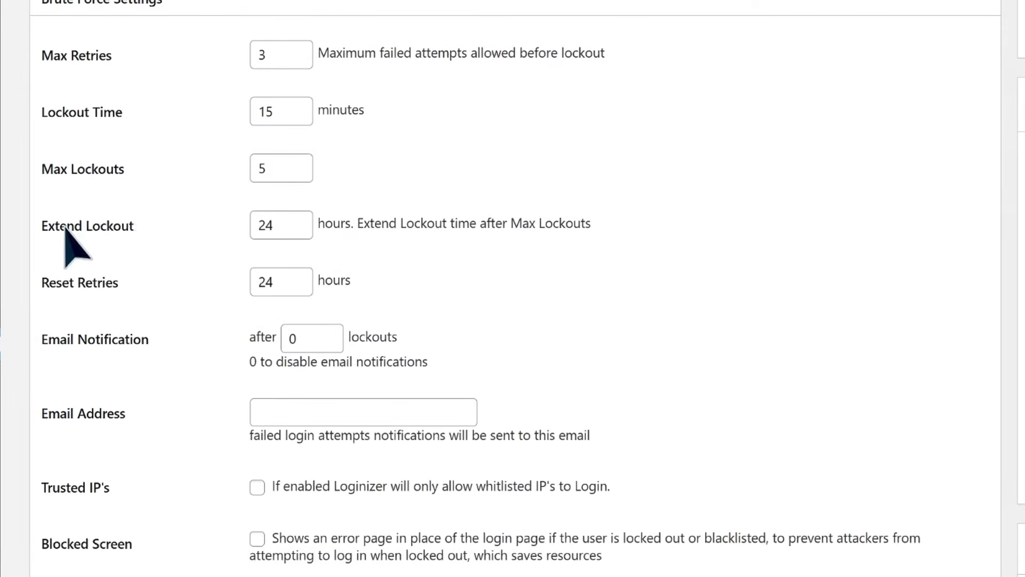
{"action": "double_click", "coordinate": [71, 225]}
{"action": "left_click", "coordinate": [405, 257]}
- Examine the Reset Retries, Email Notification, Email Address and Trusted IP's options in the Brute Force Settings
{"action": "scroll", "coordinate": [526, 275], "scroll_direction": "down", "scroll_amount": 6}
{"action": "scroll", "coordinate": [235, 217], "scroll_direction": "up", "scroll_amount": 4}
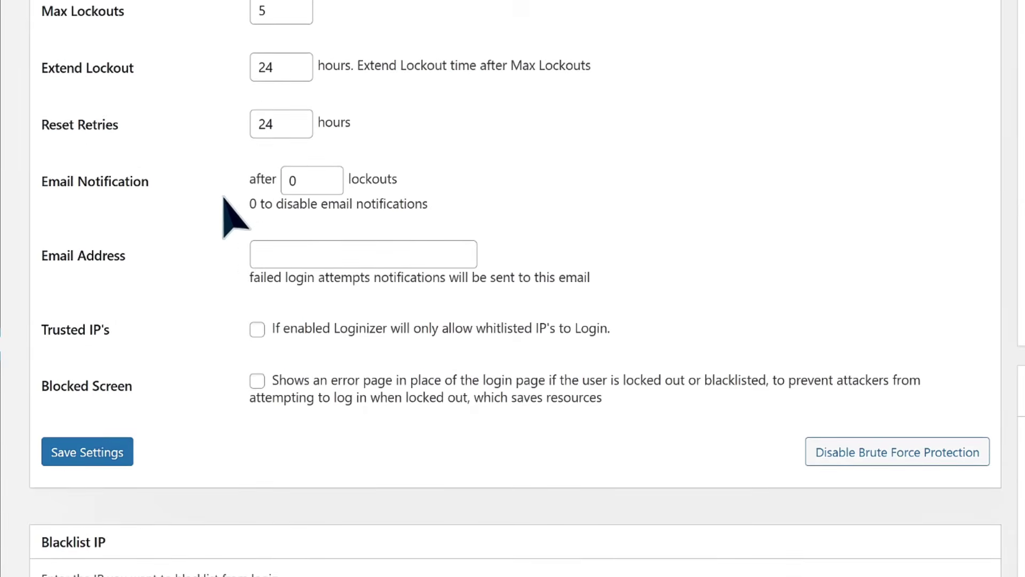
{"action": "double_click", "coordinate": [91, 194]}
{"action": "double_click", "coordinate": [62, 191]}
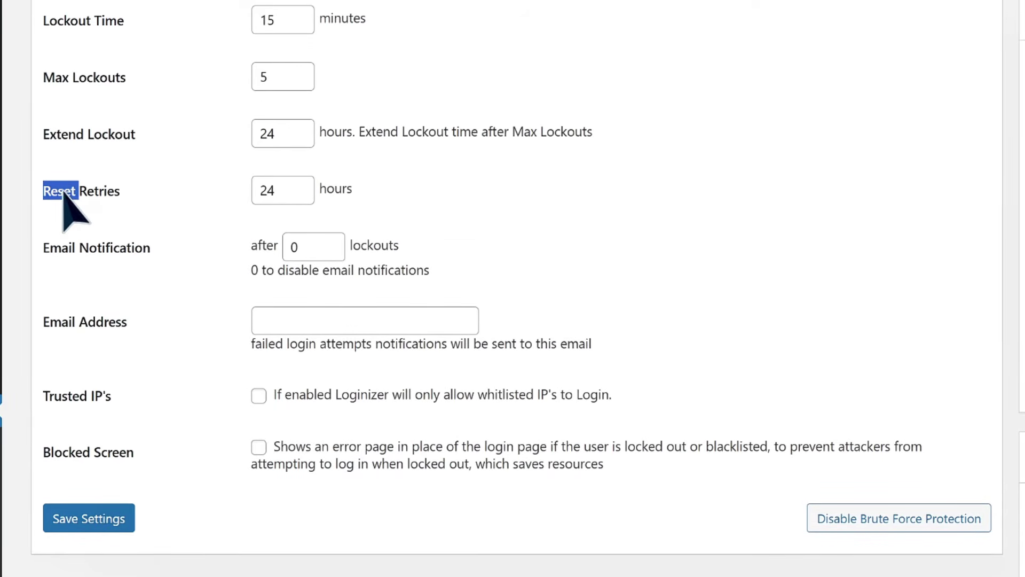
{"action": "left_click", "coordinate": [283, 190]}
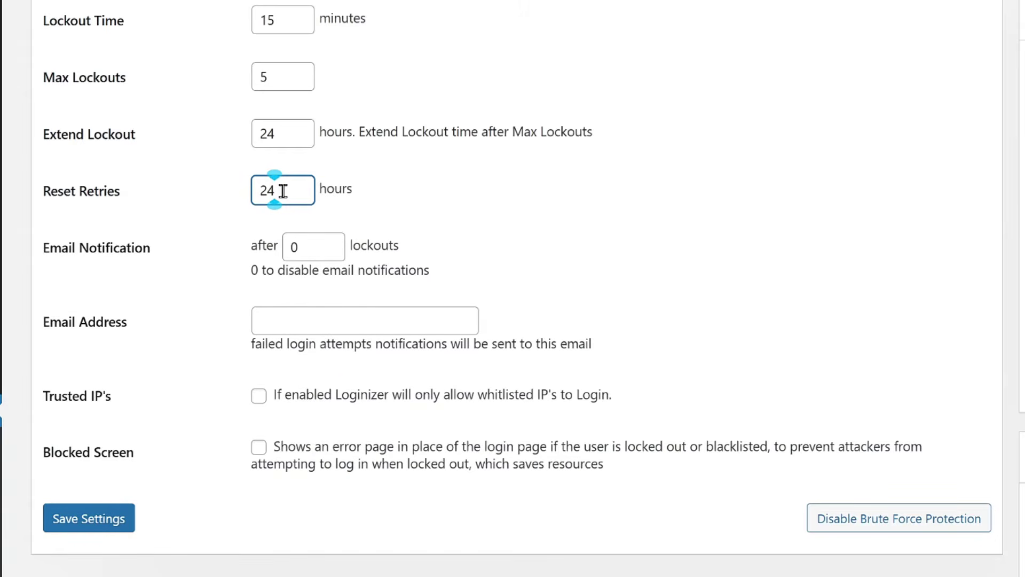
{"action": "triple_click", "coordinate": [56, 250]}
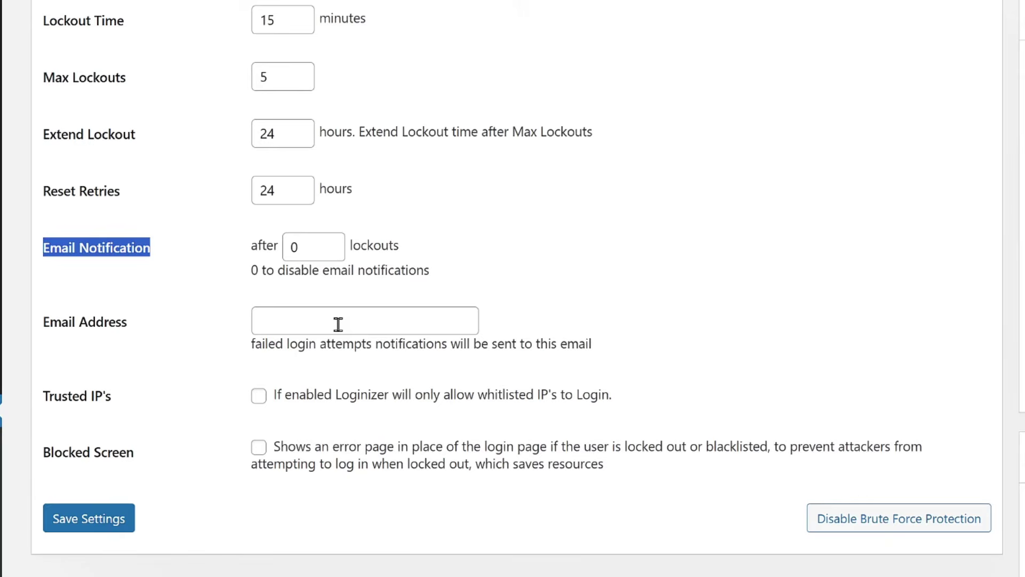
{"action": "triple_click", "coordinate": [85, 325]}
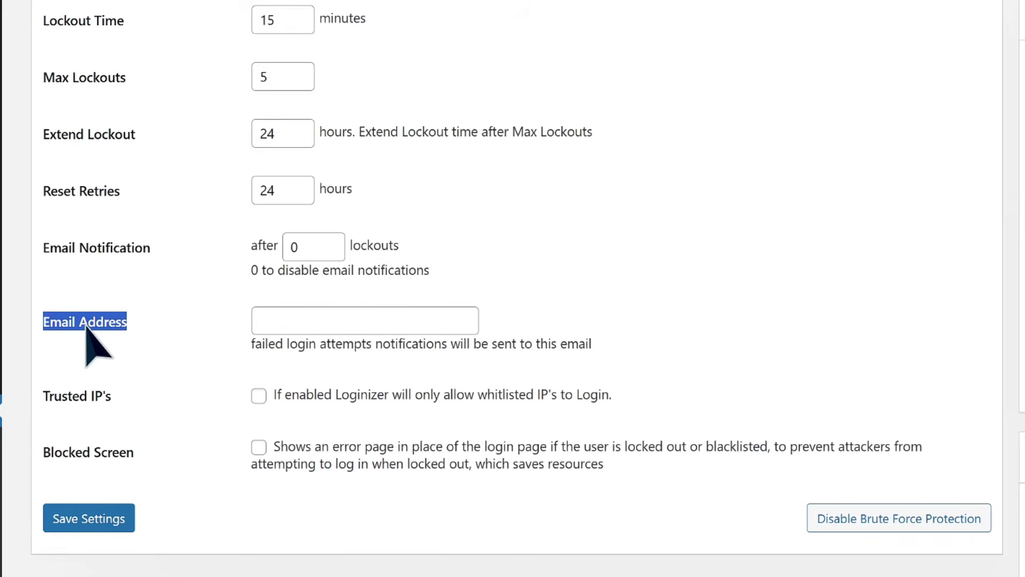
{"action": "scroll", "coordinate": [133, 379], "scroll_direction": "down", "scroll_amount": 3}
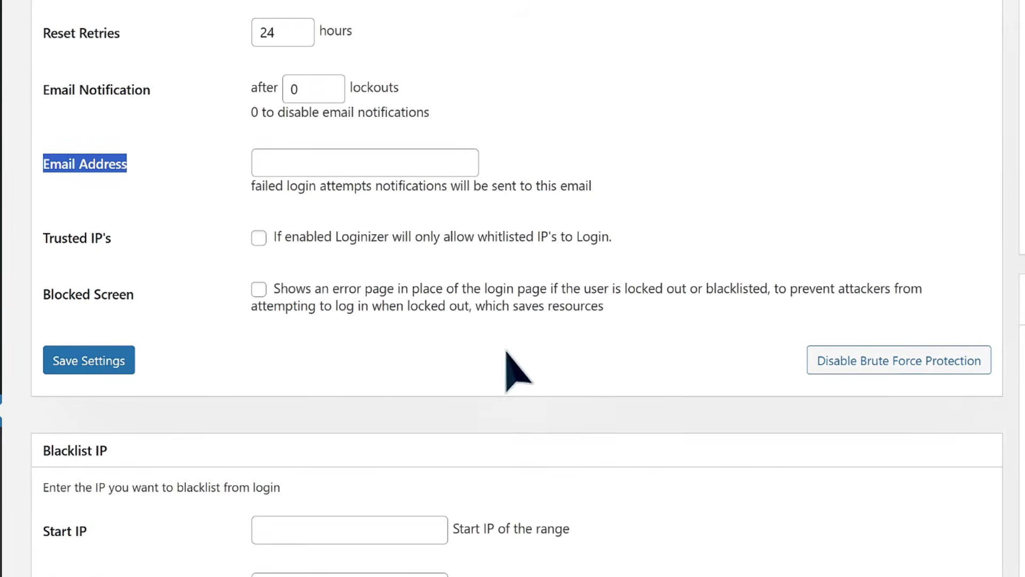
{"action": "double_click", "coordinate": [83, 236]}
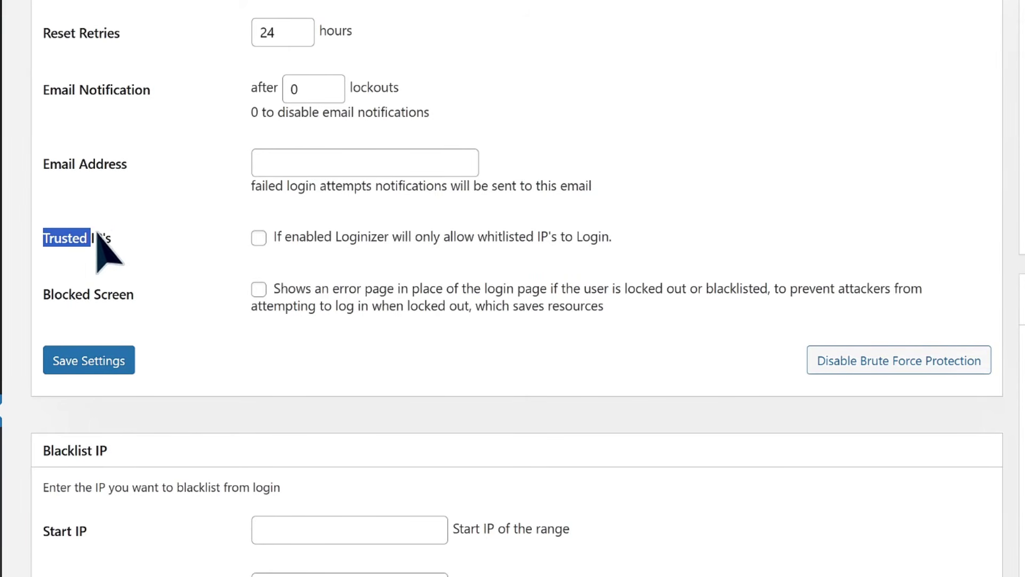
- Enable the Blocked Screen option in the Brute Force Settings, leaving Trusted IP's disabled
{"action": "left_click", "coordinate": [259, 238]}
{"action": "triple_click", "coordinate": [102, 297]}
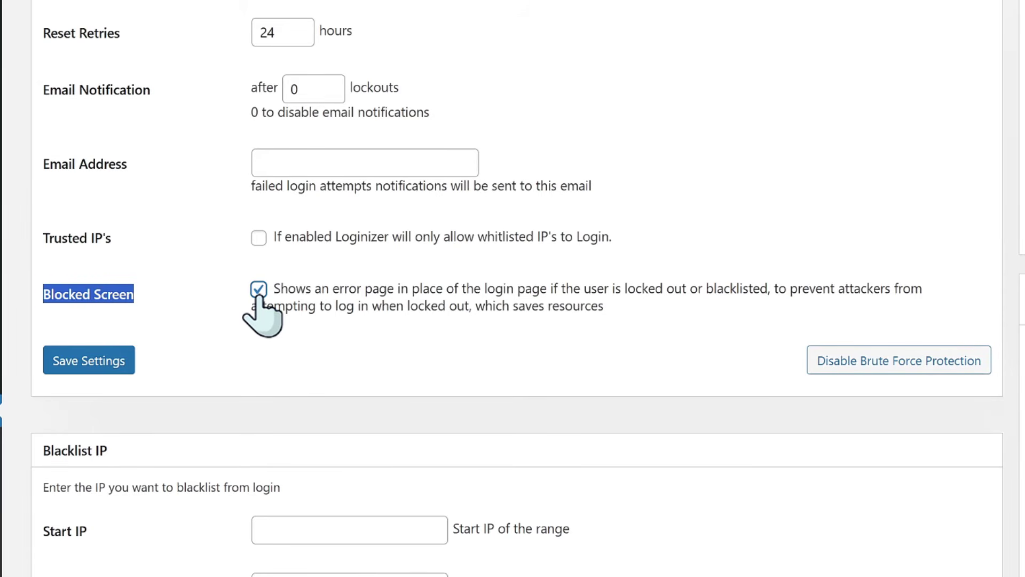
- Examine the Failed Login Attempts Logs section of the Loginizer Brute Force Settings page
{"action": "scroll", "coordinate": [676, 465], "scroll_direction": "up", "scroll_amount": 10}
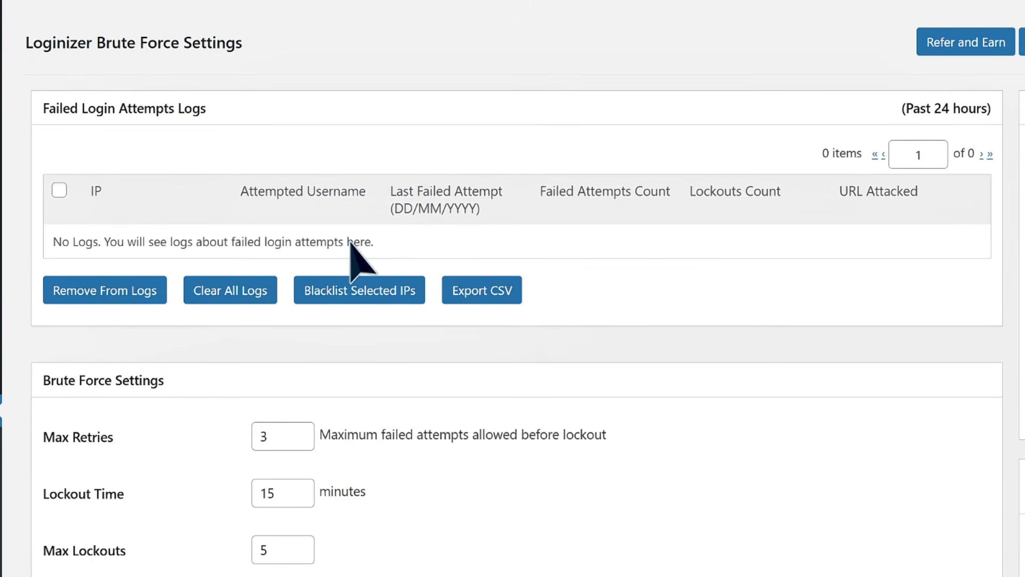
{"action": "left_click", "coordinate": [58, 190]}
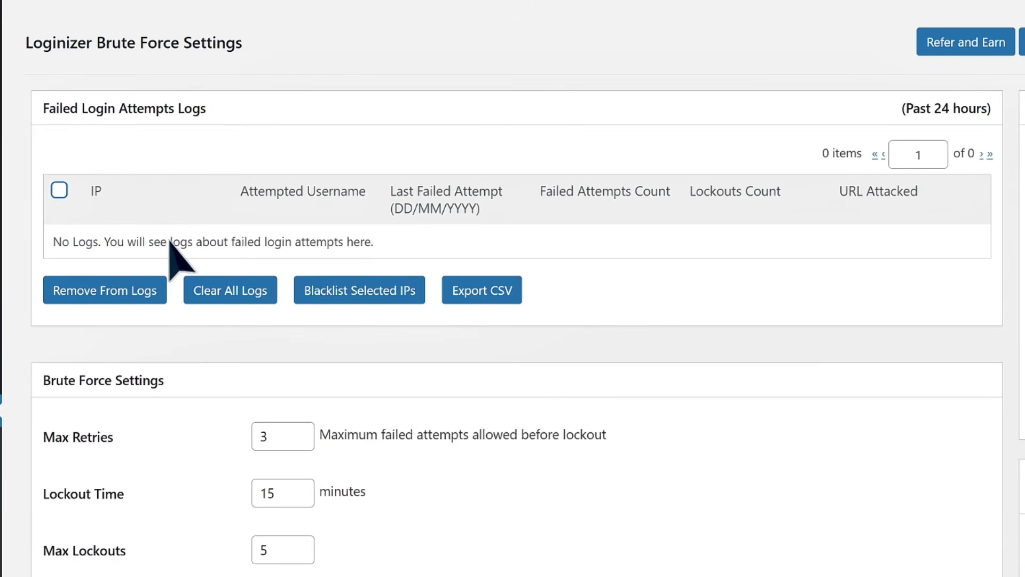
{"action": "left_click_drag", "start_coordinate": [98, 241], "coordinate": [454, 240]}
- Examine the Blacklist IP, Whitelist IP, Error Messages and Login Notification sections of the Brute Force page
{"action": "scroll", "coordinate": [457, 251], "scroll_direction": "down", "scroll_amount": 15}
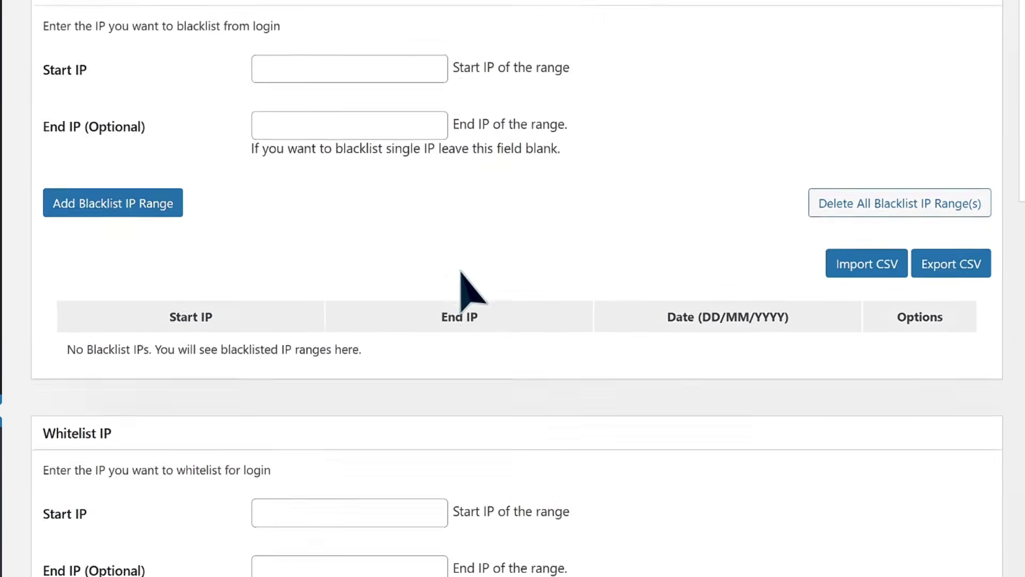
{"action": "scroll", "coordinate": [460, 272], "scroll_direction": "up", "scroll_amount": 9}
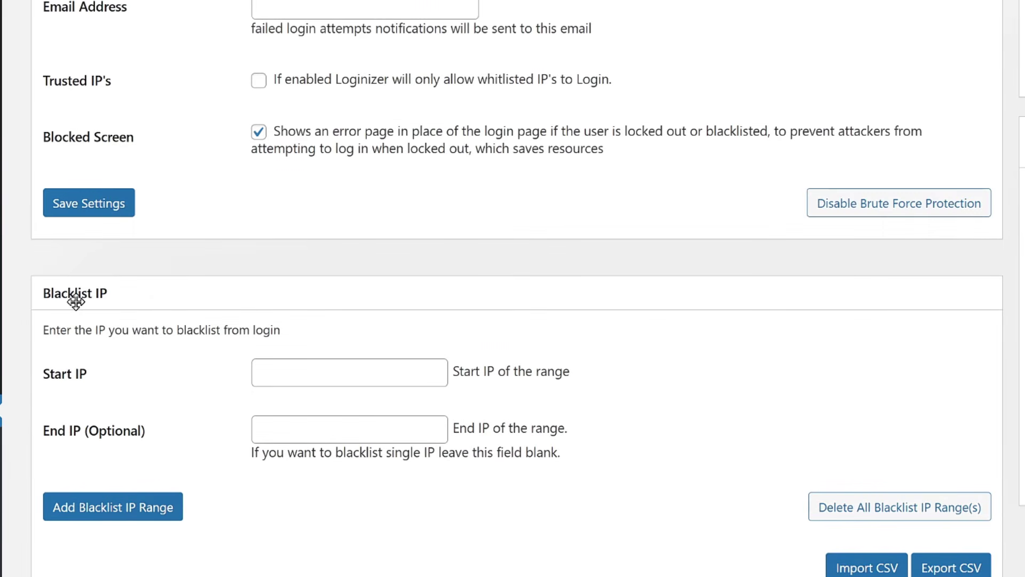
{"action": "scroll", "coordinate": [480, 427], "scroll_direction": "down", "scroll_amount": 9}
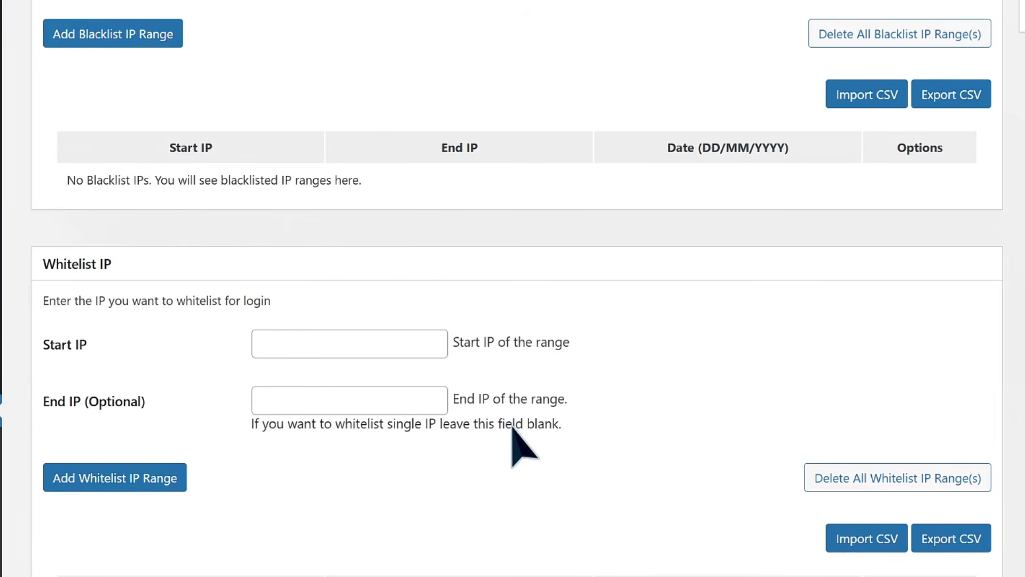
{"action": "scroll", "coordinate": [511, 427], "scroll_direction": "down", "scroll_amount": 9}
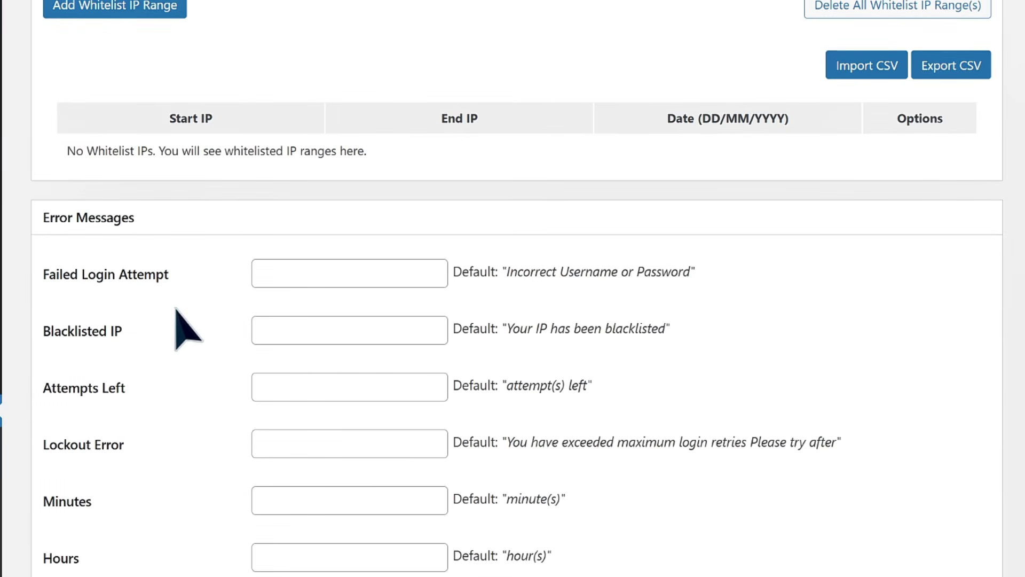
{"action": "scroll", "coordinate": [599, 455], "scroll_direction": "down", "scroll_amount": 9}
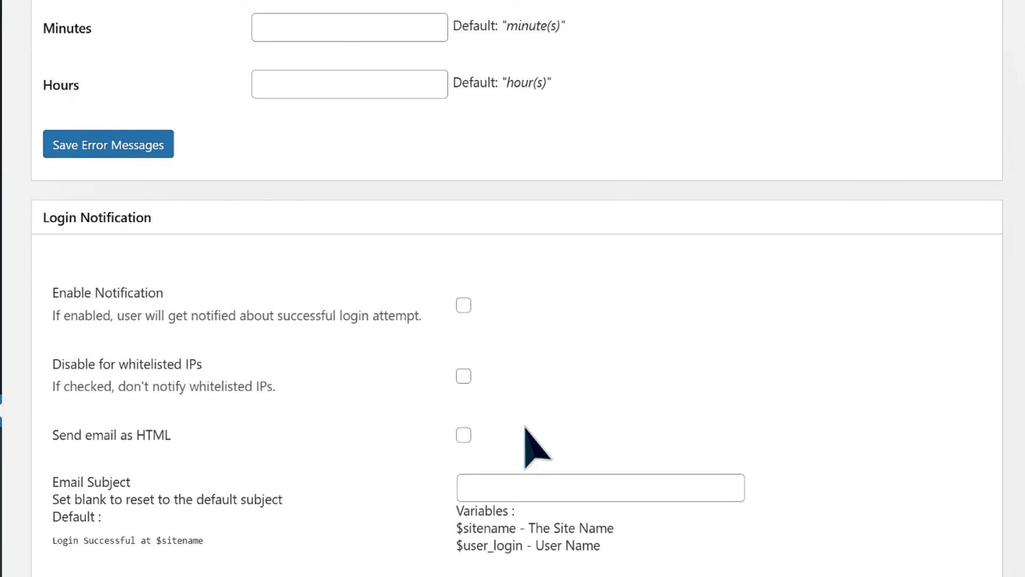
{"action": "scroll", "coordinate": [526, 427], "scroll_direction": "down", "scroll_amount": 6}
{"action": "scroll", "coordinate": [526, 260], "scroll_direction": "down", "scroll_amount": 6}
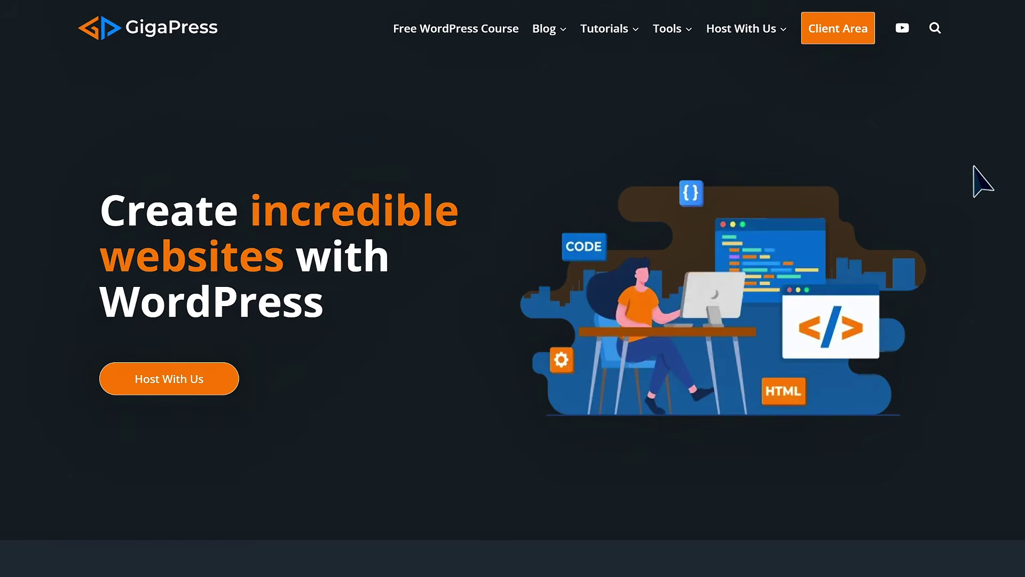
- Look through the GigaPress homepage, including its free WordPress course and WordPress hosting sections
{"action": "scroll", "coordinate": [982, 182], "scroll_direction": "down", "scroll_amount": 20}
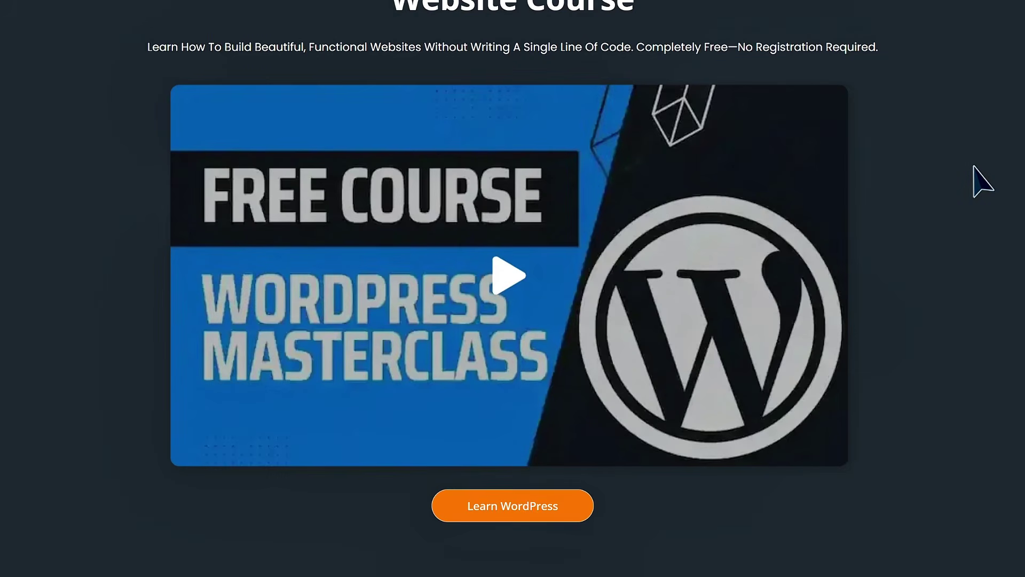
{"action": "scroll", "coordinate": [983, 182], "scroll_direction": "down", "scroll_amount": 8}
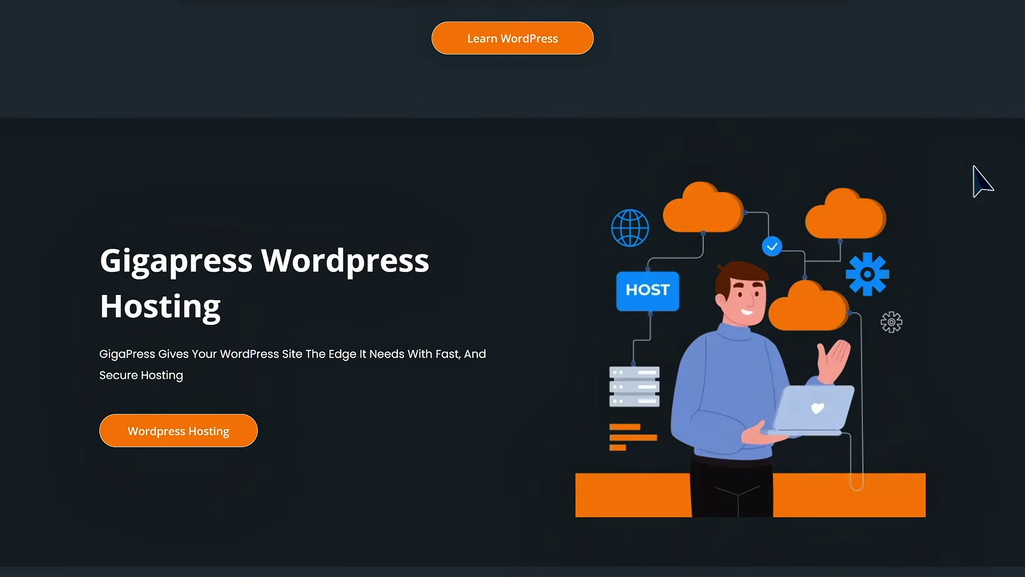
{"action": "scroll", "coordinate": [982, 182], "scroll_direction": "down", "scroll_amount": 8}
{"action": "scroll", "coordinate": [982, 181], "scroll_direction": "up", "scroll_amount": 20}
{"action": "scroll", "coordinate": [983, 182], "scroll_direction": "up", "scroll_amount": 15}
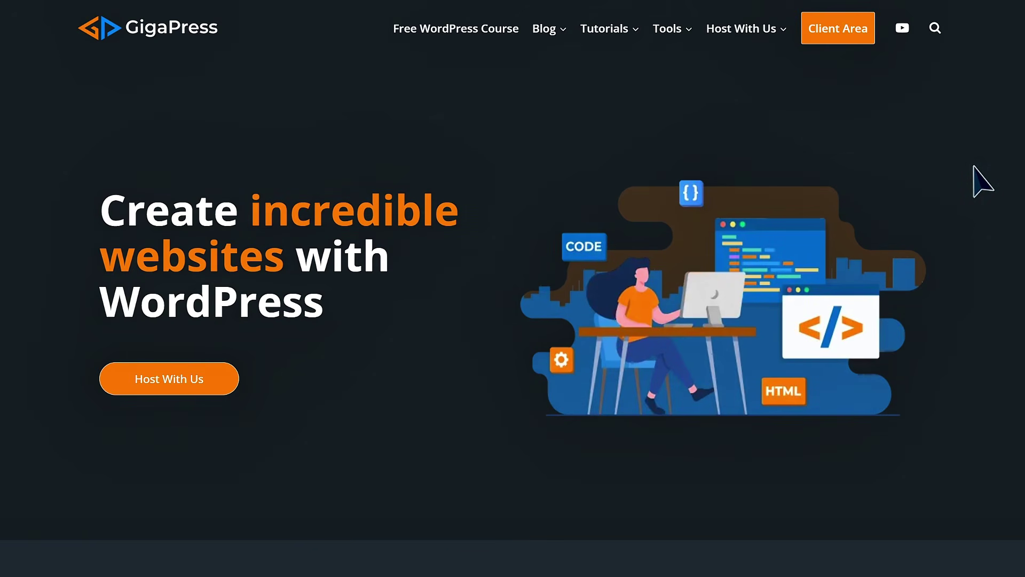